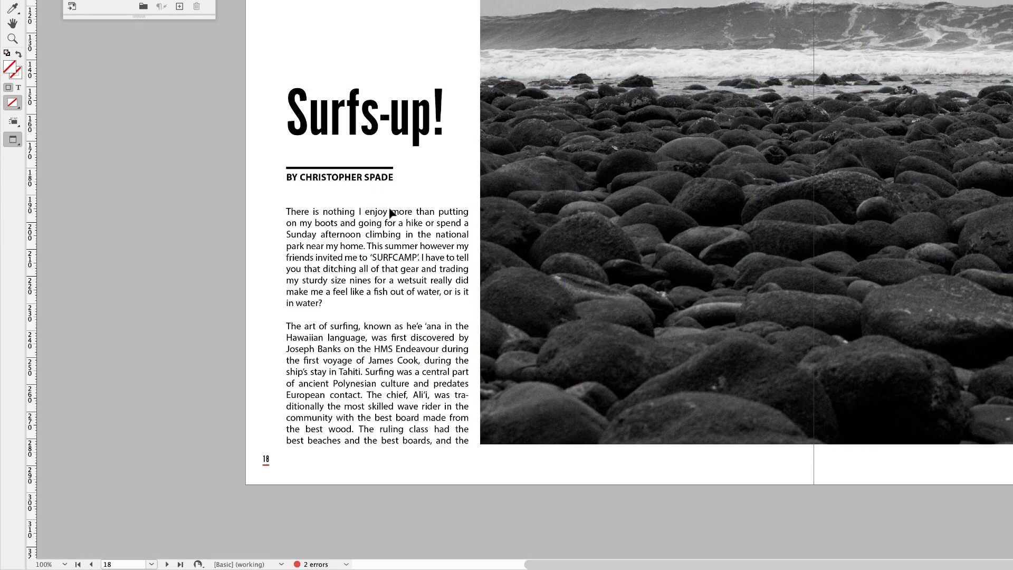
Thread the article's overset text from the page 18 frame into the first column frame on the next spread
left_click(419, 390)
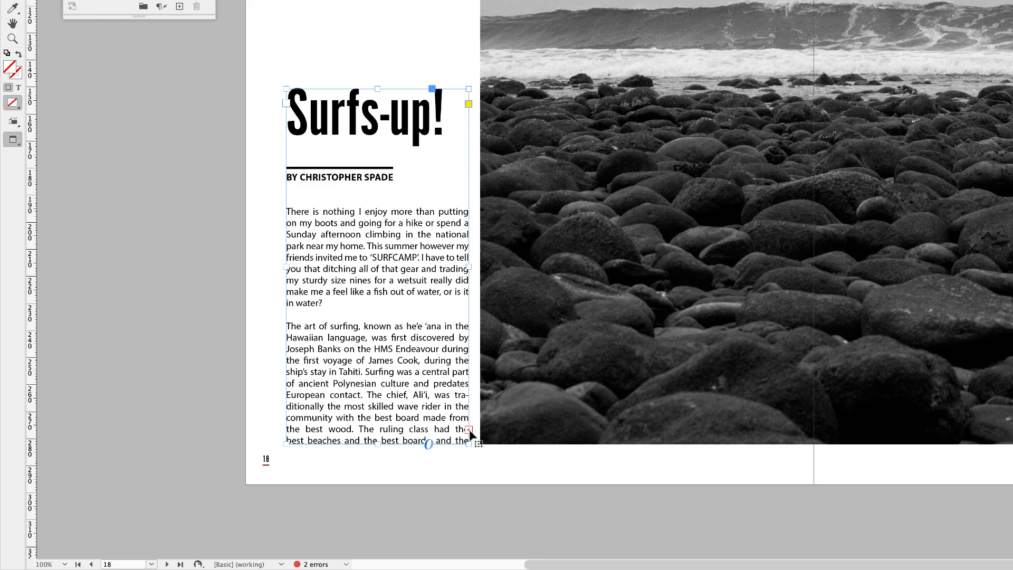
key("w")
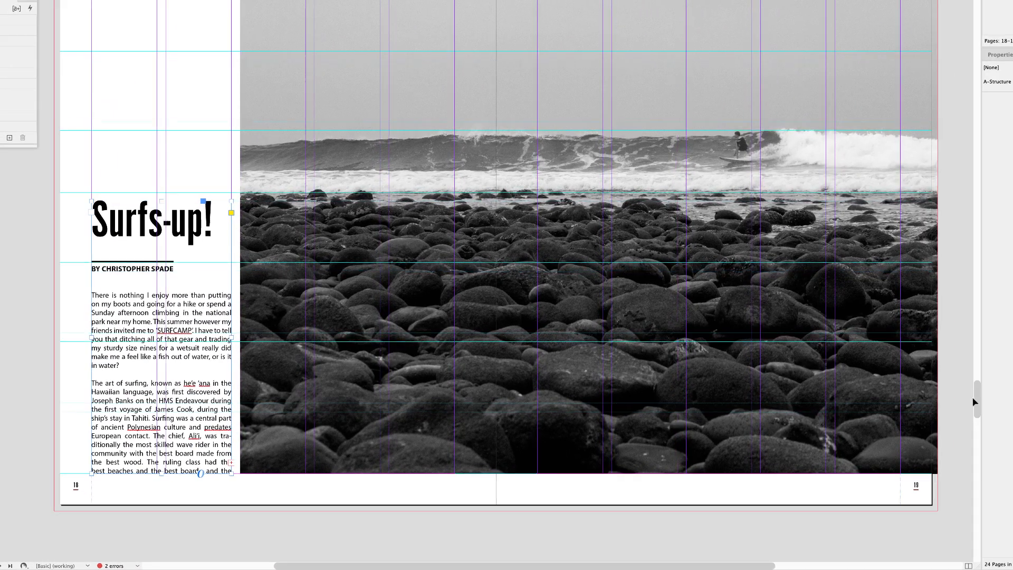
scroll(975, 406, "down", 5)
scroll(976, 406, "down", 5)
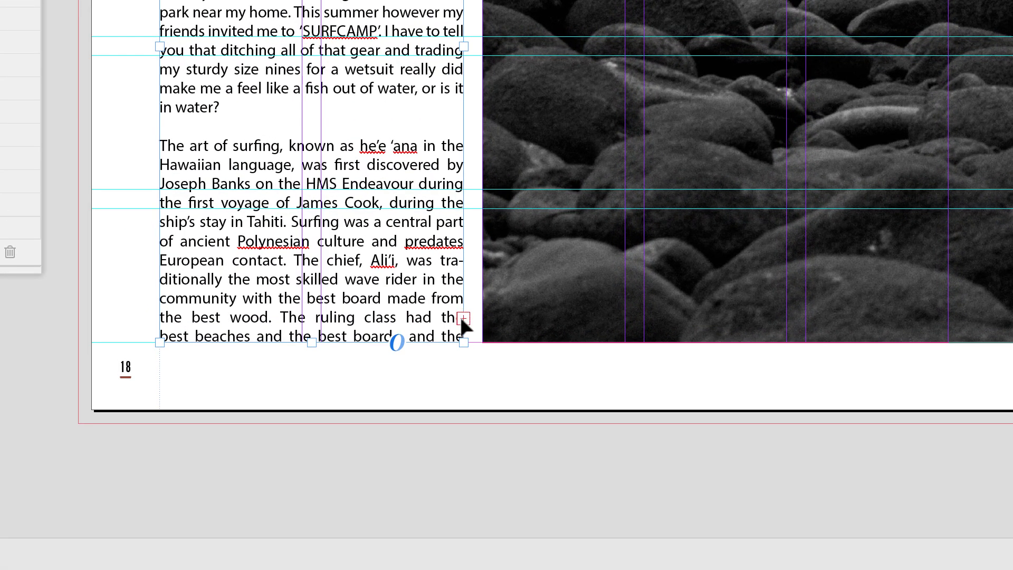
left_click(462, 318)
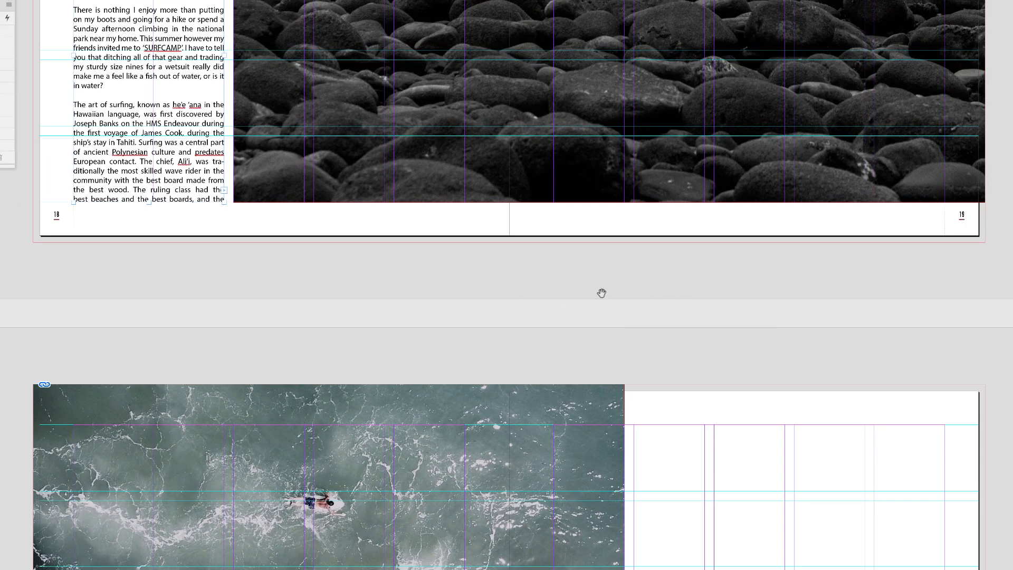
left_click_drag(600, 292, 570, 129)
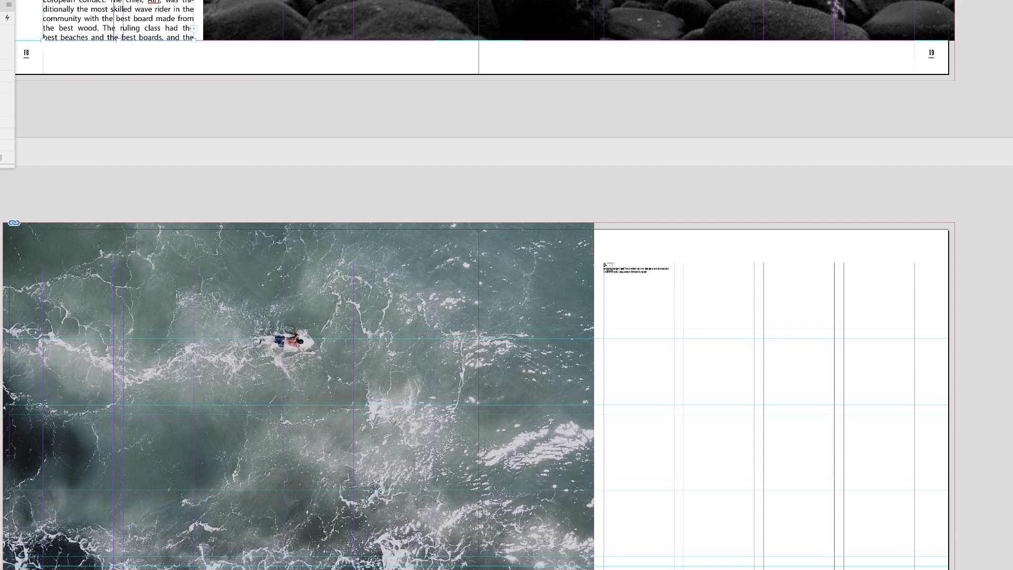
left_click(604, 265)
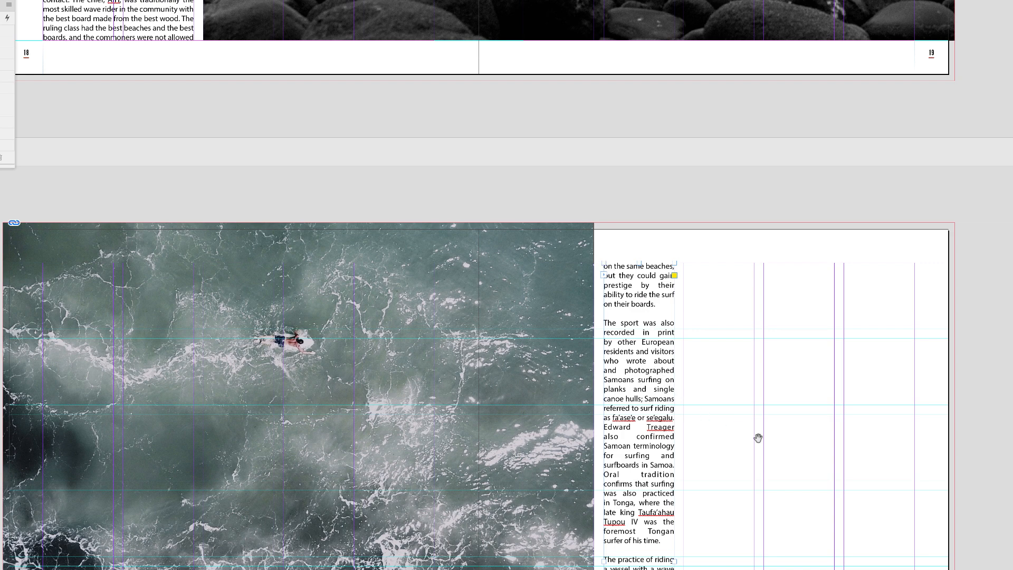
Widen the threaded text frame across the right page and set it to two columns
left_click_drag(758, 438, 670, 190)
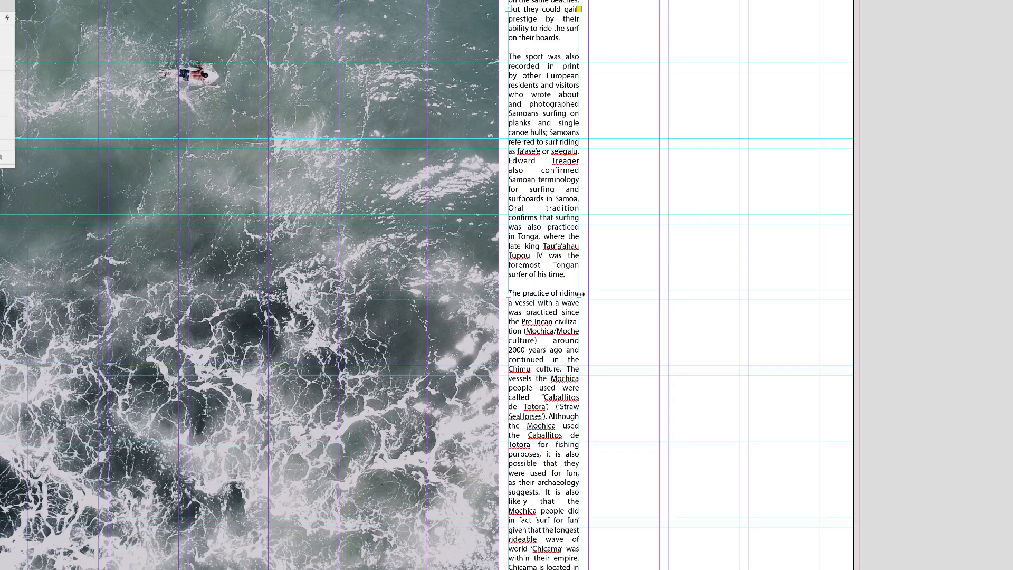
left_click_drag(581, 293, 723, 295)
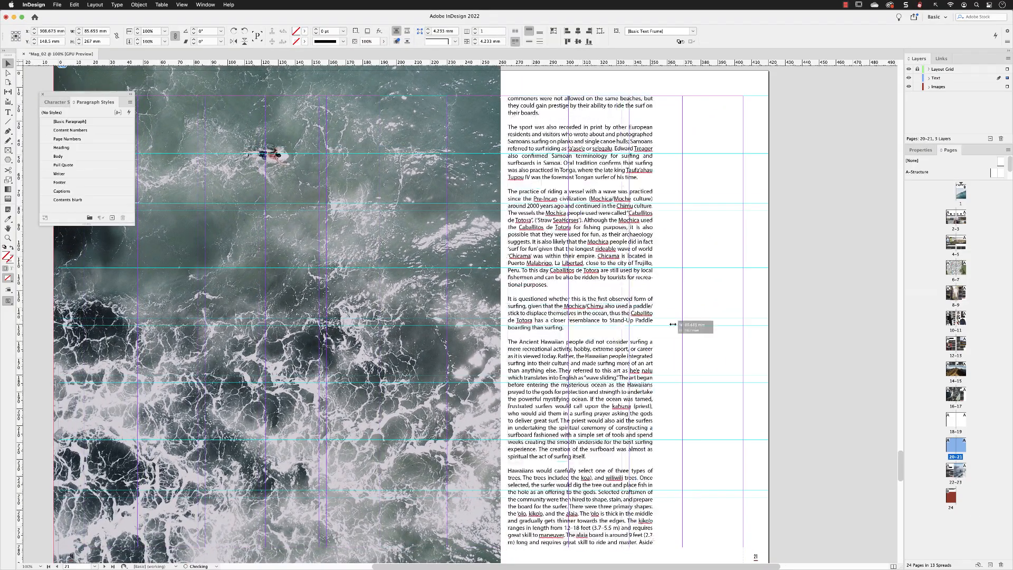
left_click_drag(673, 324, 743, 326)
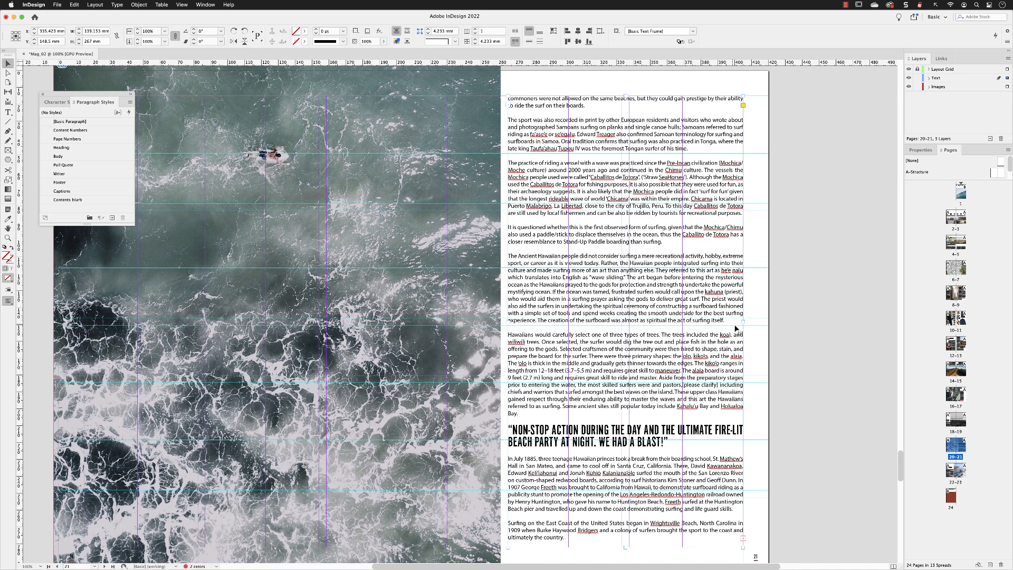
left_click(476, 29)
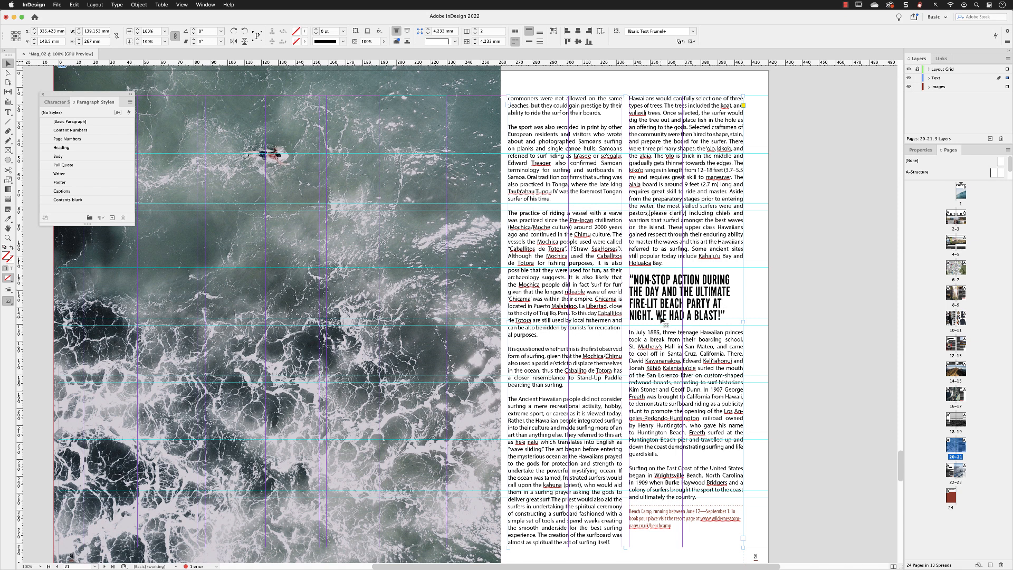
Clear the local overrides on the pull quote paragraph so it uses the plain Pull Quote style
double_click(676, 292)
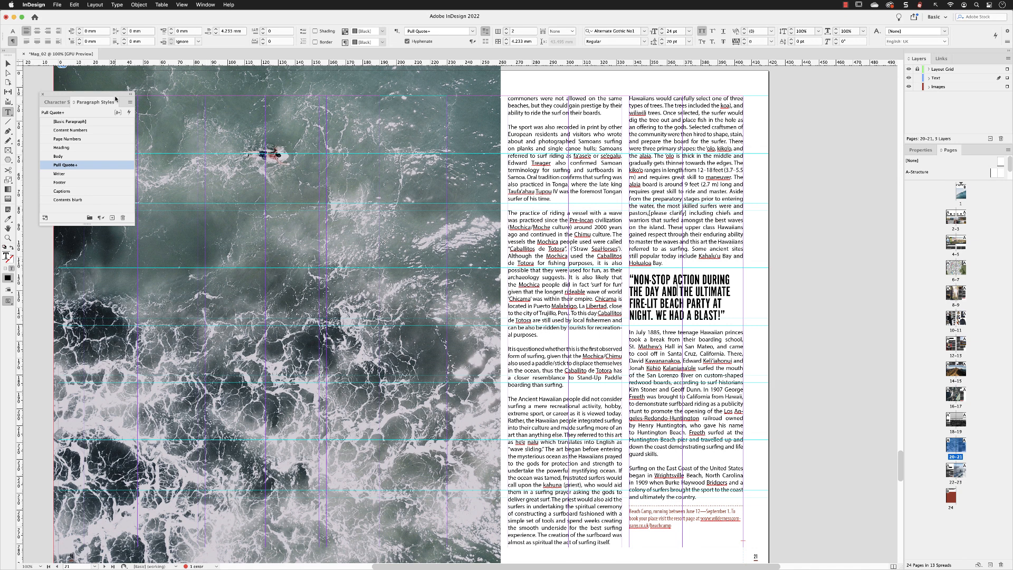
left_click_drag(114, 95, 622, 208)
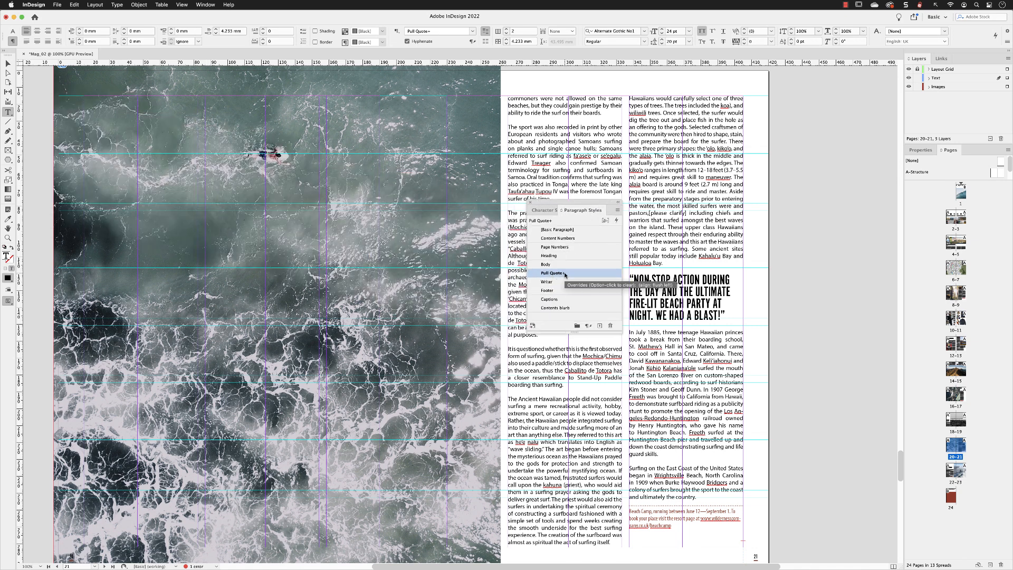
left_click(587, 327)
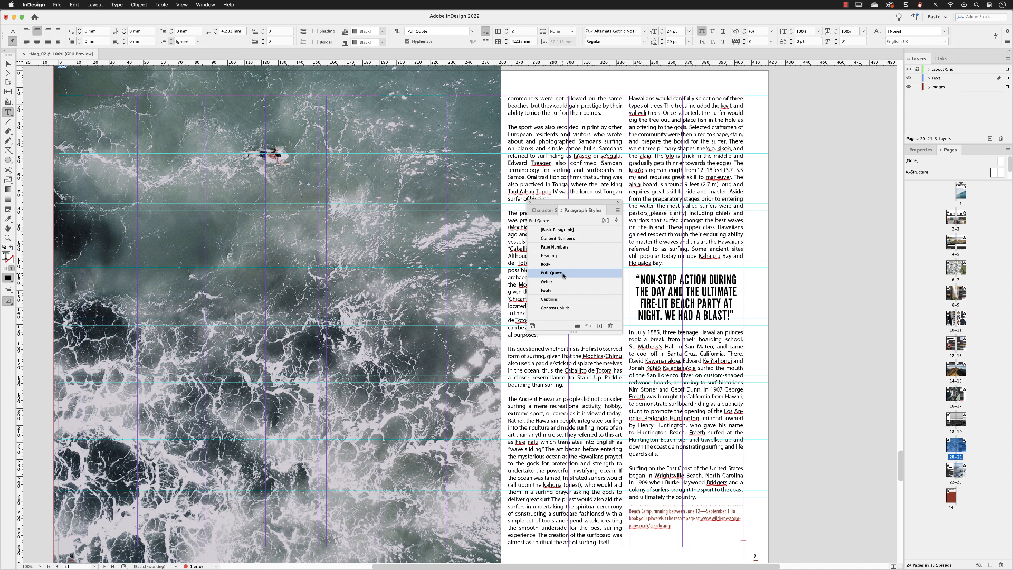
key("Escape")
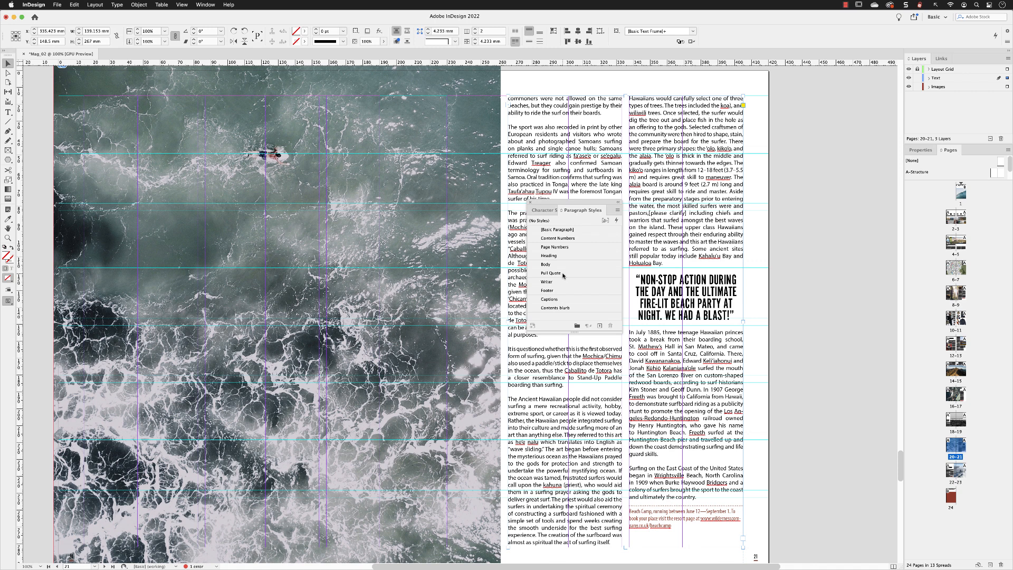
Turn on Show Text Threads for the document
left_click_drag(540, 203, 801, 114)
left_click(807, 333)
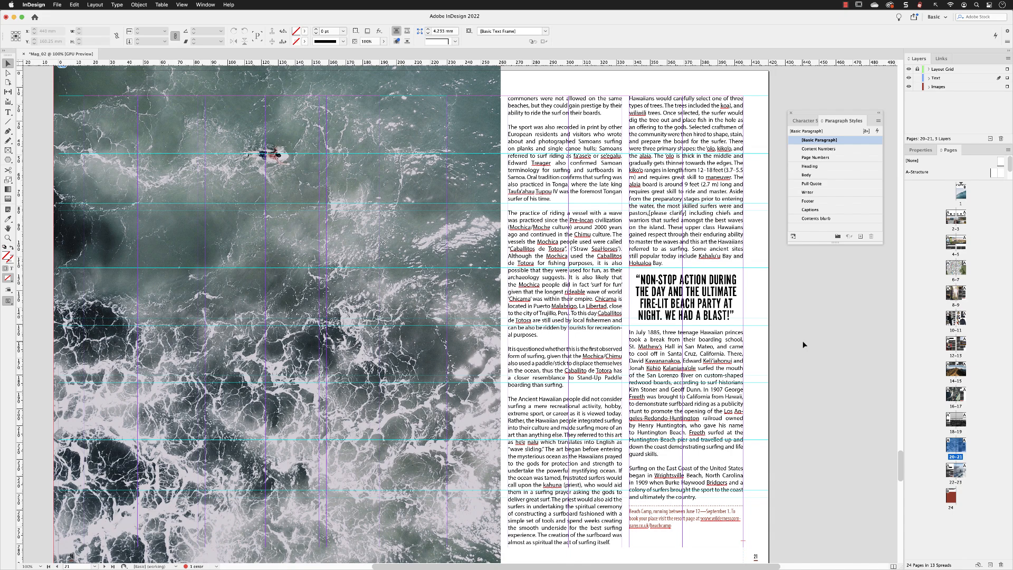
left_click_drag(901, 473, 904, 454)
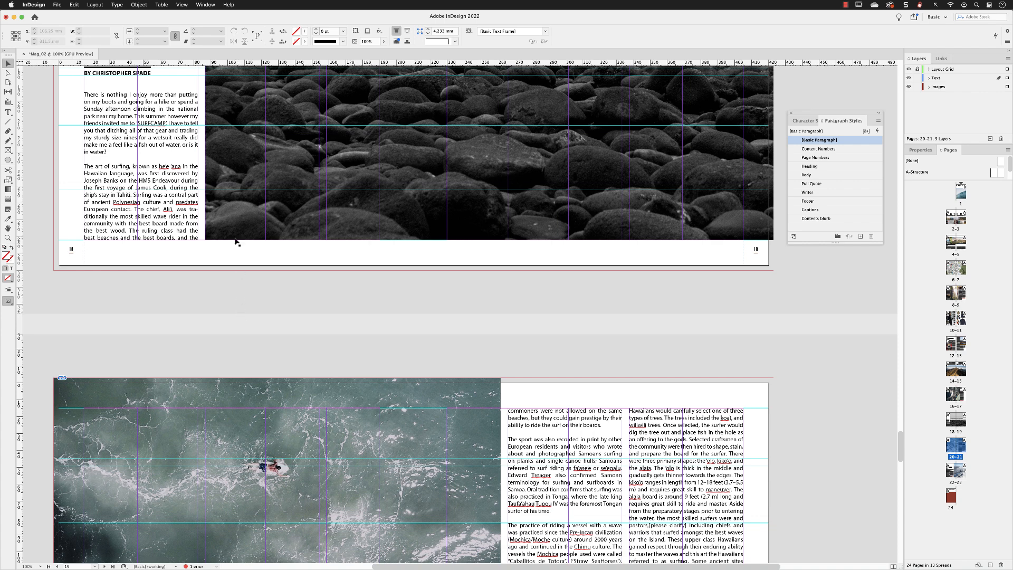
left_click(182, 5)
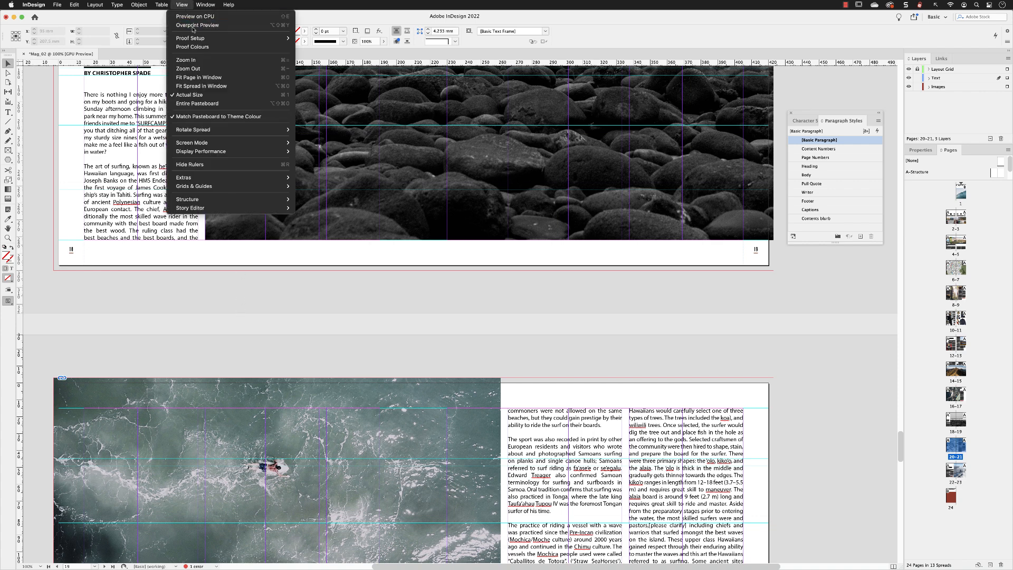
mouse_move(204, 178)
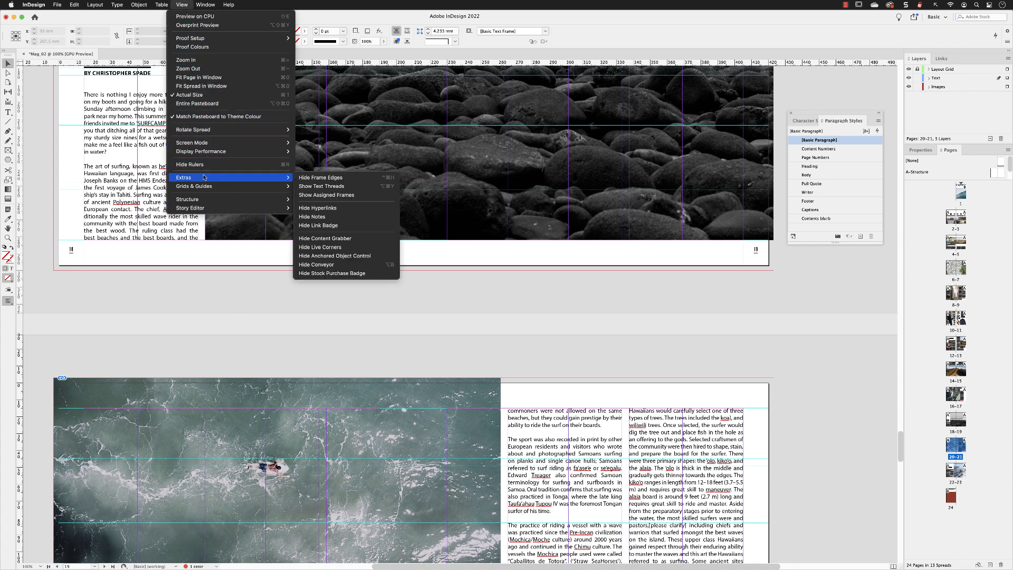
left_click(352, 187)
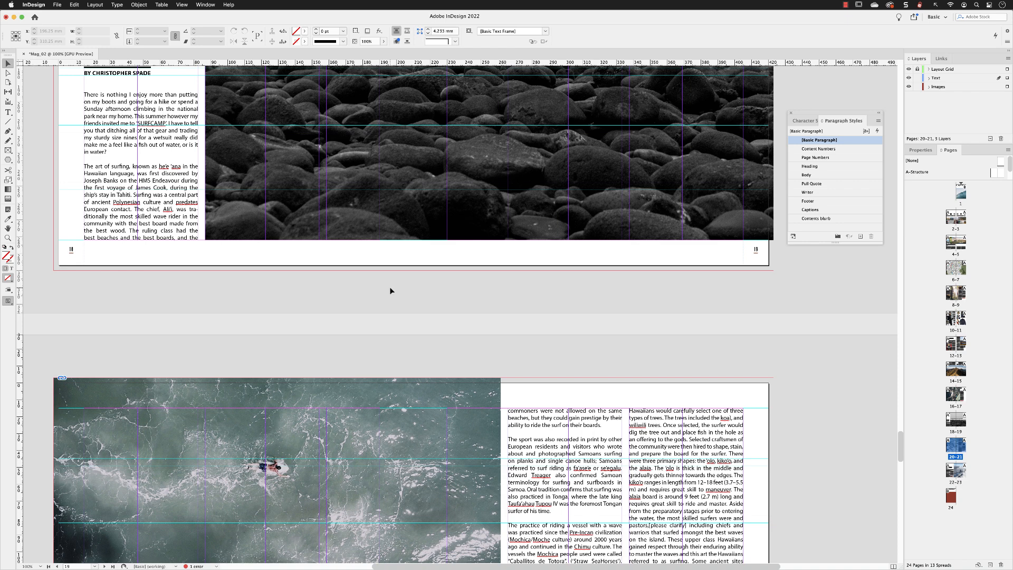
Inspect the text thread linking the page 18 frame to the frames on pages 20–21
left_click(181, 198)
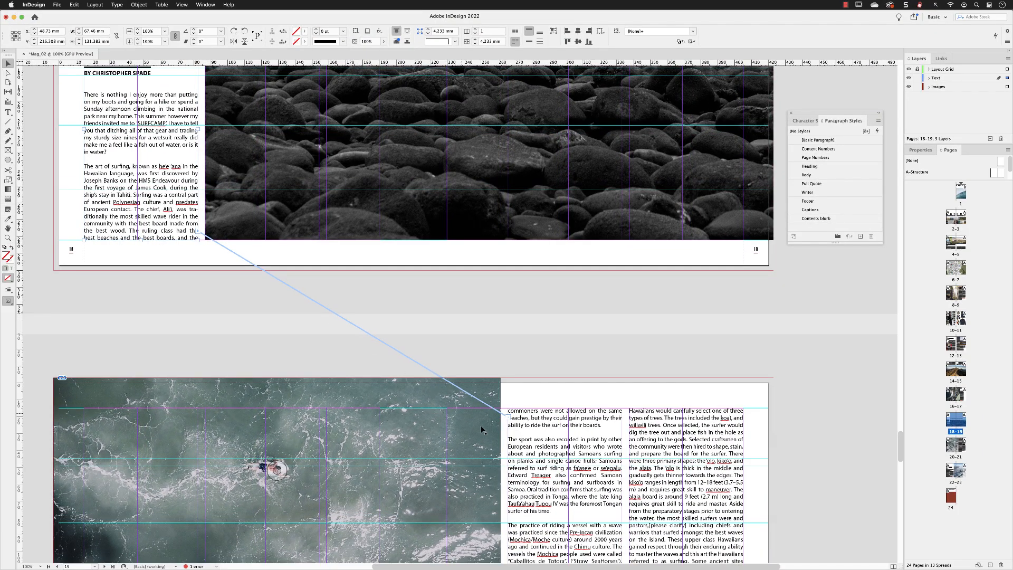
scroll(622, 406, "down", 5)
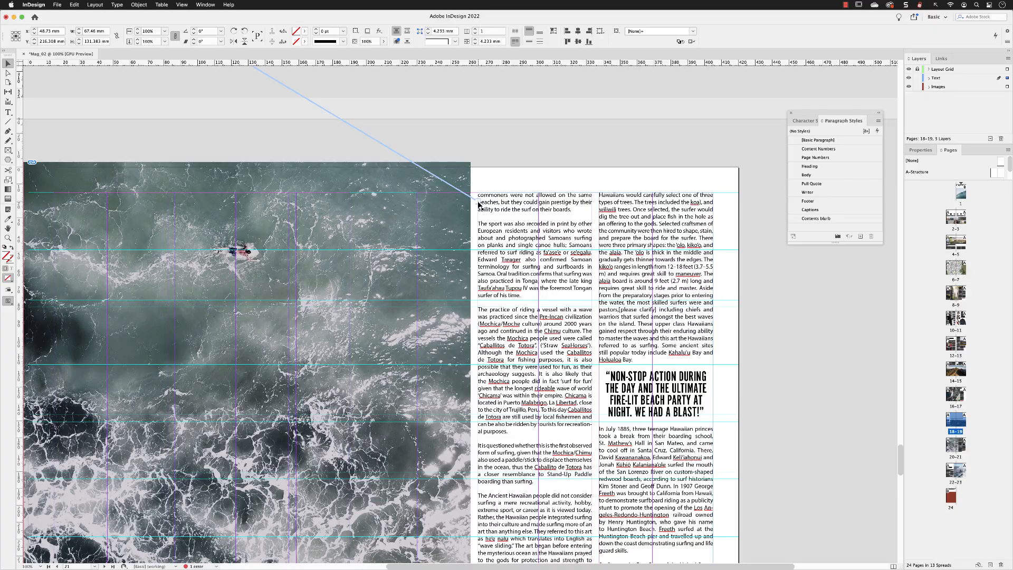
key("Tab")
left_click(623, 137)
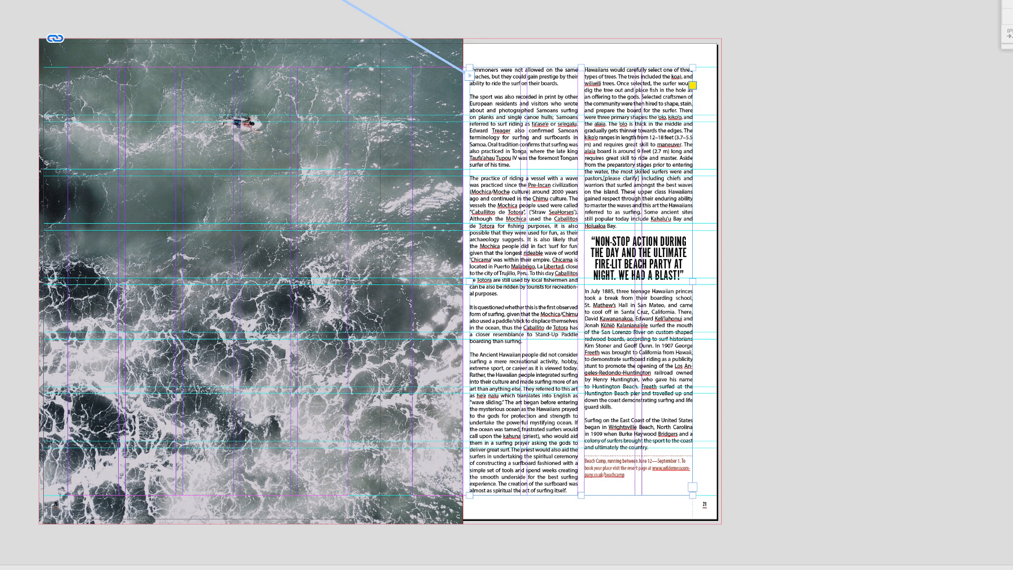
Draw a threaded test frame on the pasteboard and briefly shorten and restore the right-hand column
left_click(693, 487)
left_click_drag(747, 69, 966, 444)
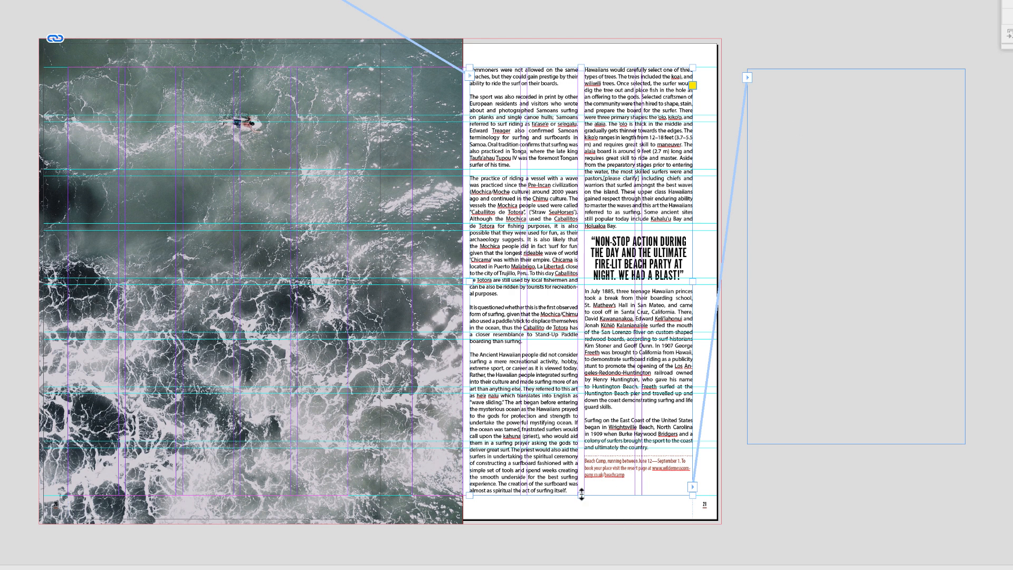
left_click_drag(582, 495, 588, 203)
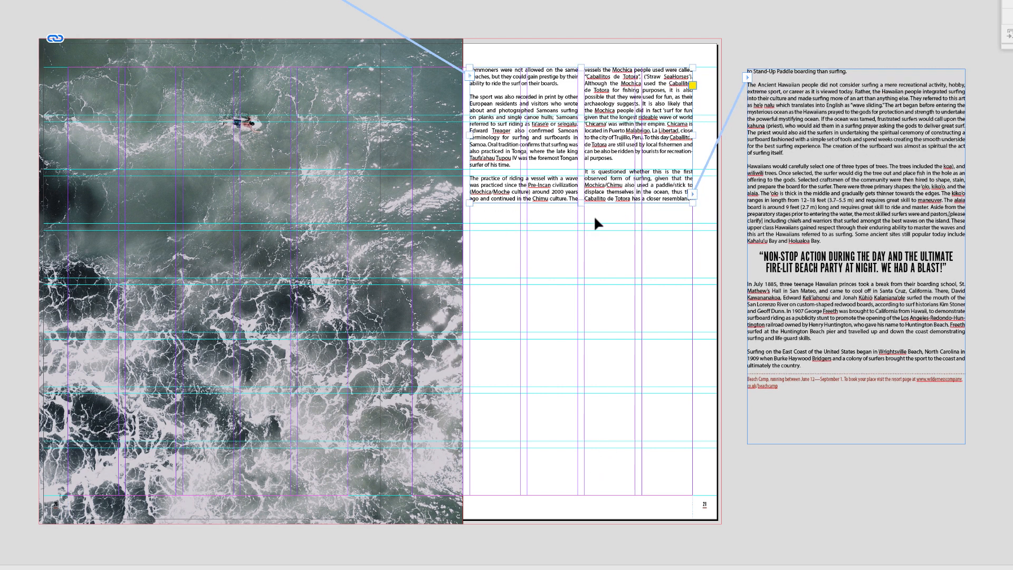
left_click_drag(582, 204, 584, 495)
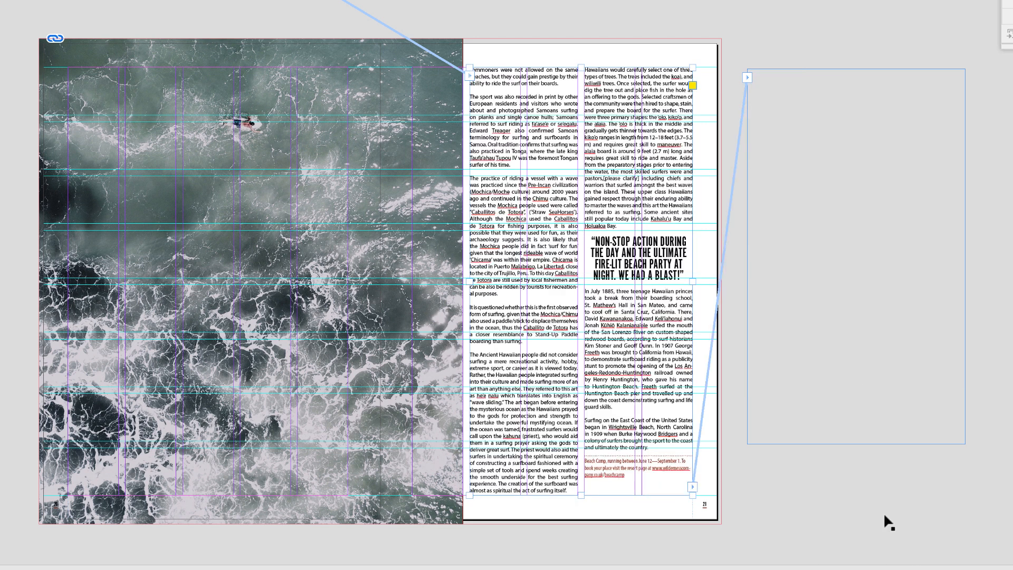
Delete the test text frame on the pasteboard
left_click(907, 281)
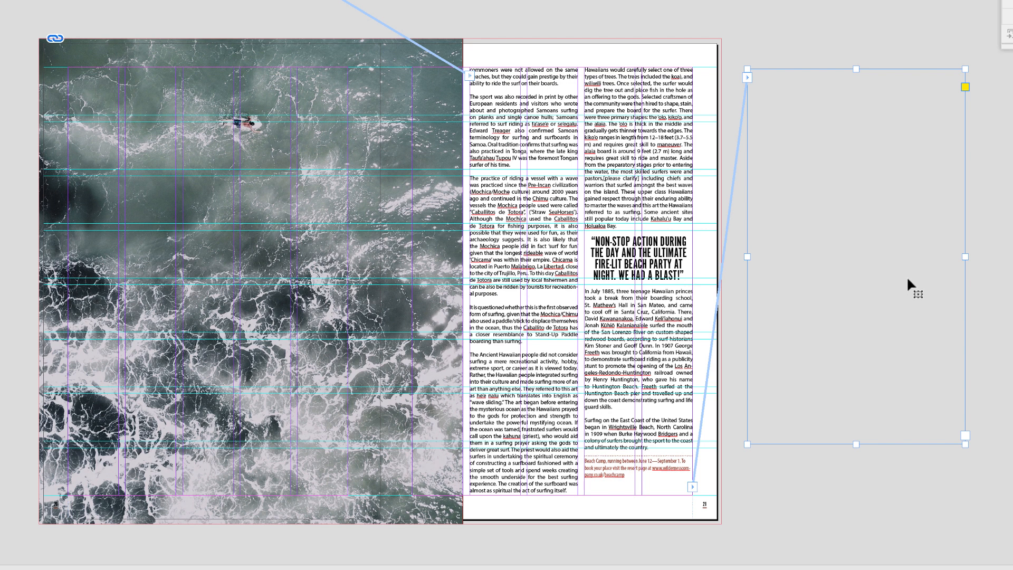
key("Delete")
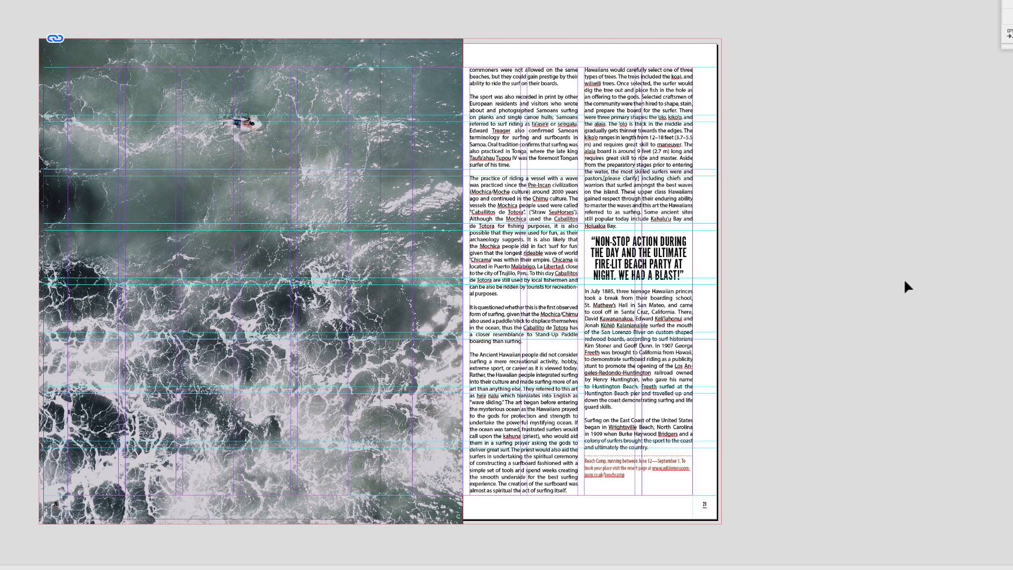